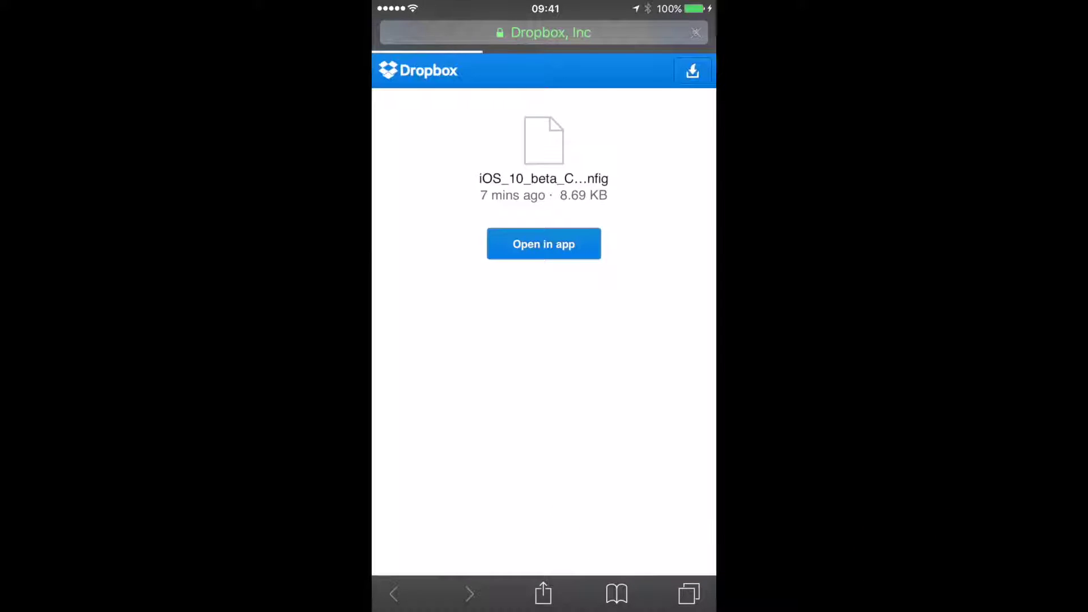
# - Bring up the download options for the iOS 10 beta profile on the Dropbox page
pyautogui.click(692, 71)
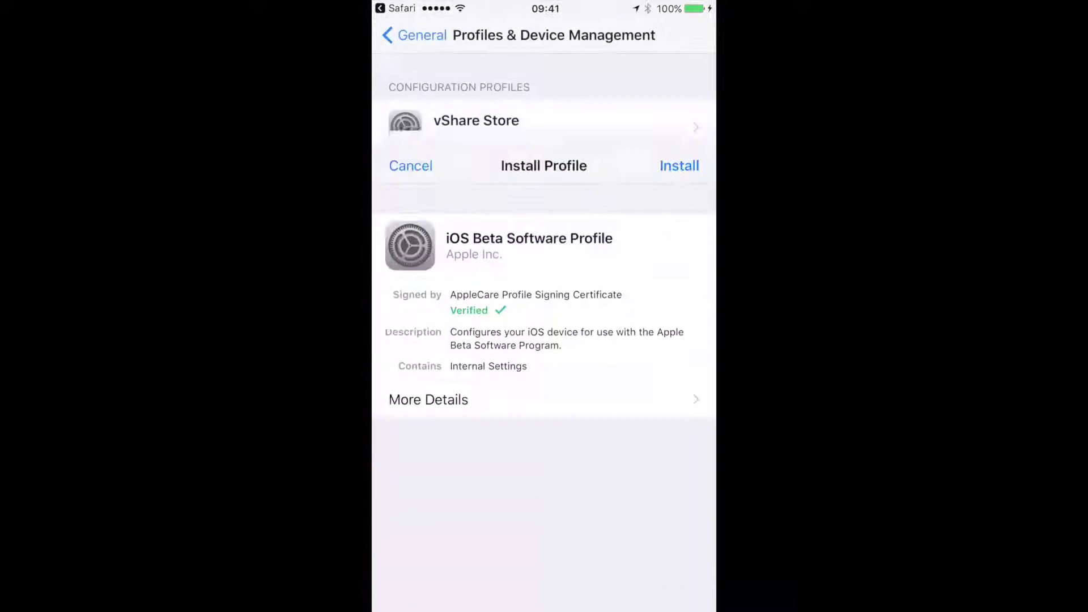
# - Choose Direct Download and begin installing the iOS Beta Software Profile
pyautogui.click(679, 35)
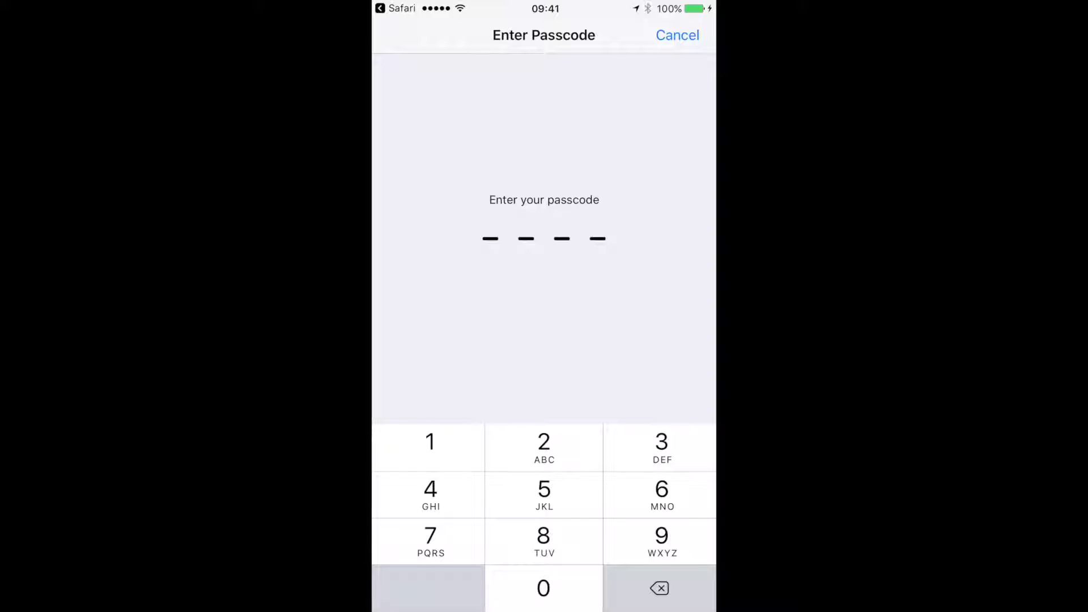
# - Re-enter the four-digit device passcode on the keypad so it is accepted
pyautogui.click(544, 447)
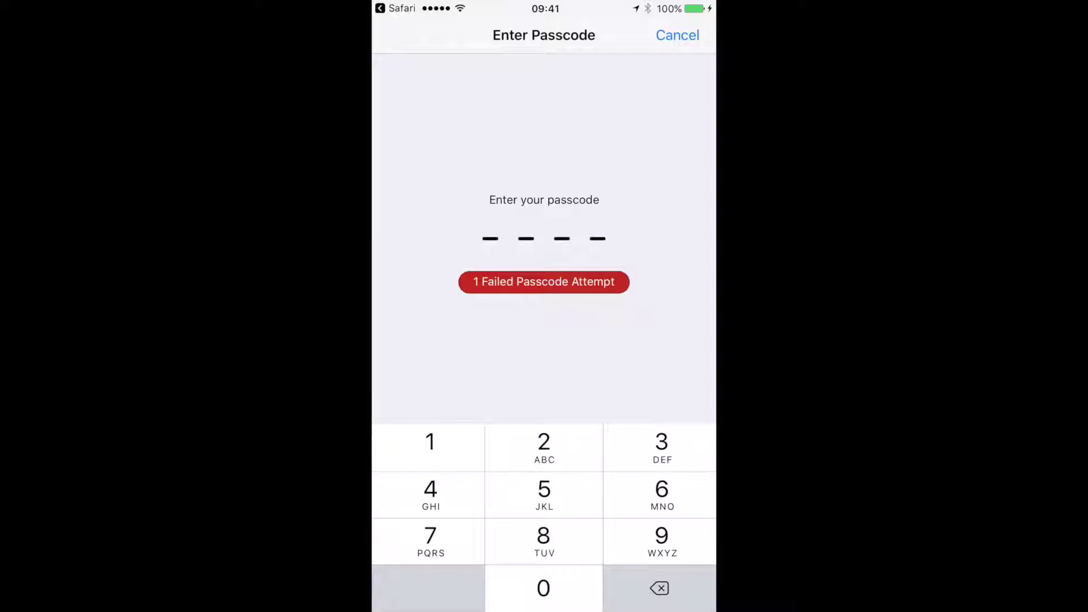
pyautogui.click(544, 447)
pyautogui.click(661, 495)
pyautogui.click(661, 495)
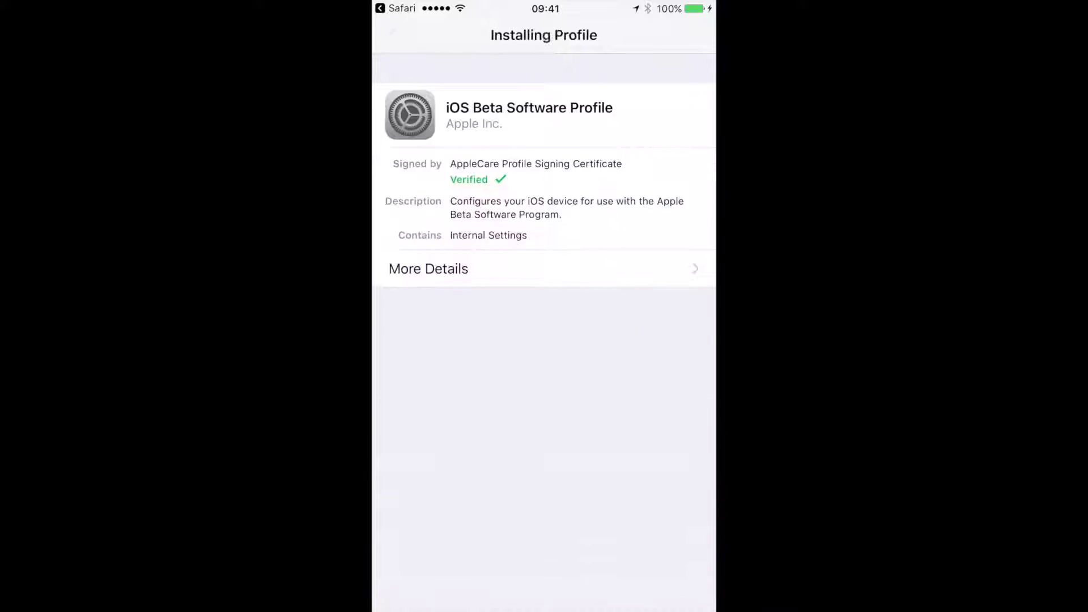
# - Agree to the beta consent and confirm Install, choose Not Now for the restart, then Done
pyautogui.click(679, 35)
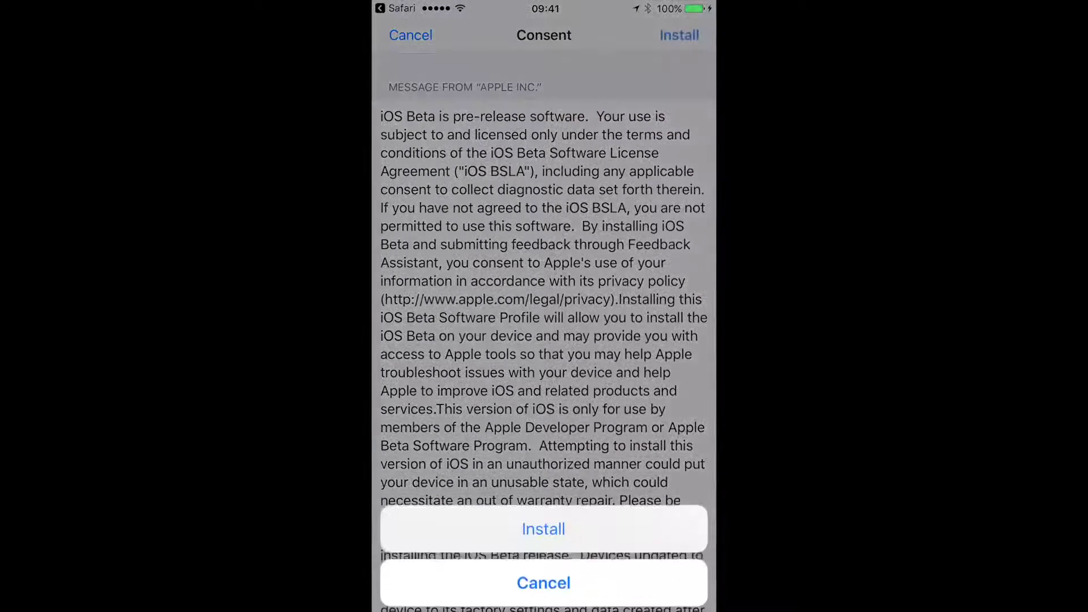
pyautogui.click(541, 527)
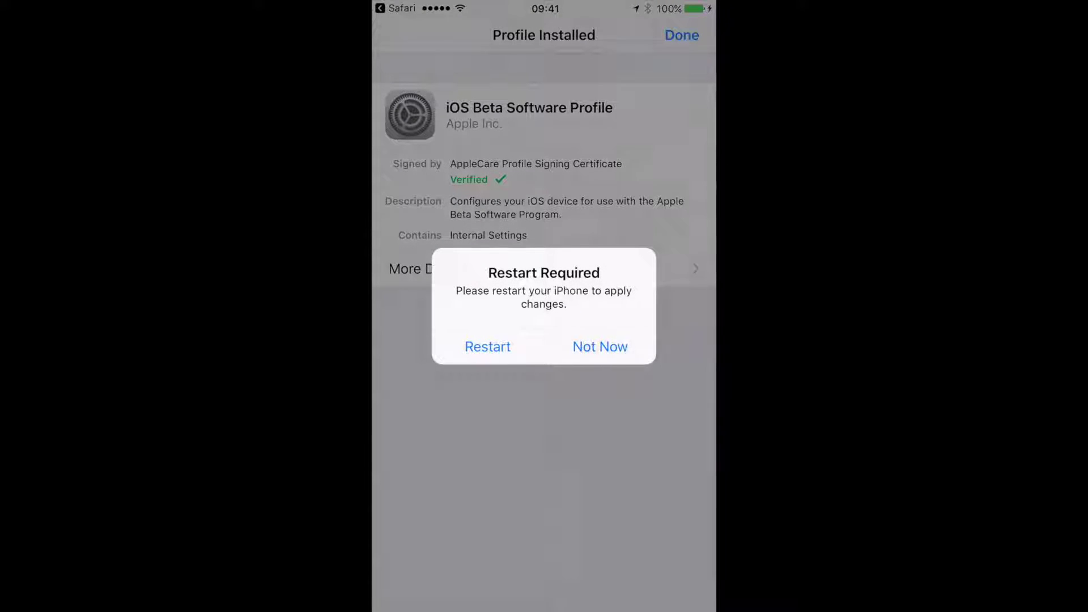
pyautogui.click(600, 347)
pyautogui.click(681, 35)
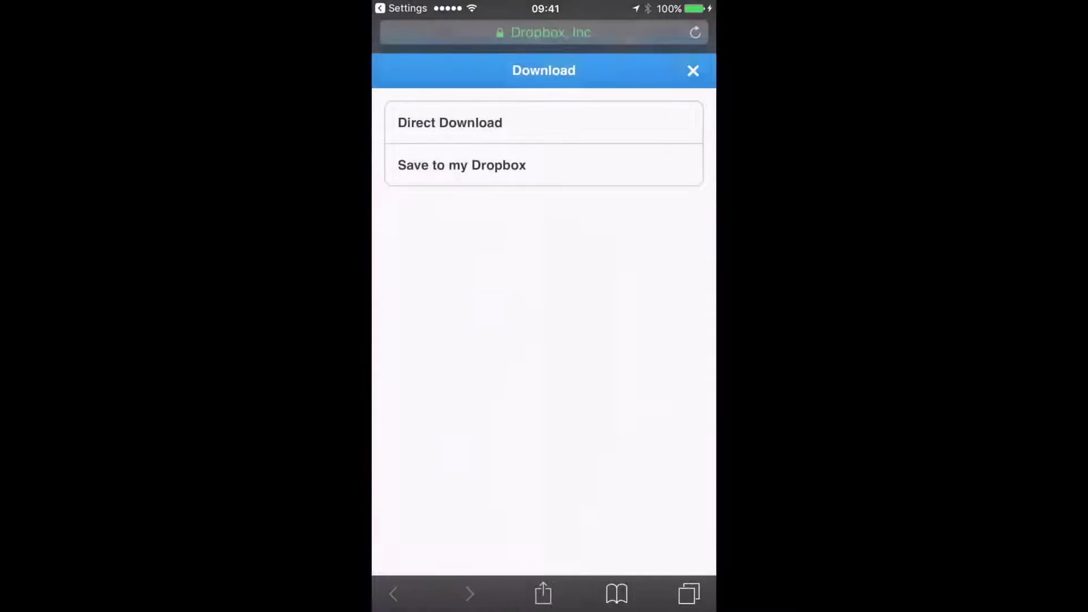
# - Exit the Dropbox page in Safari with the Home button
pyautogui.press('super')
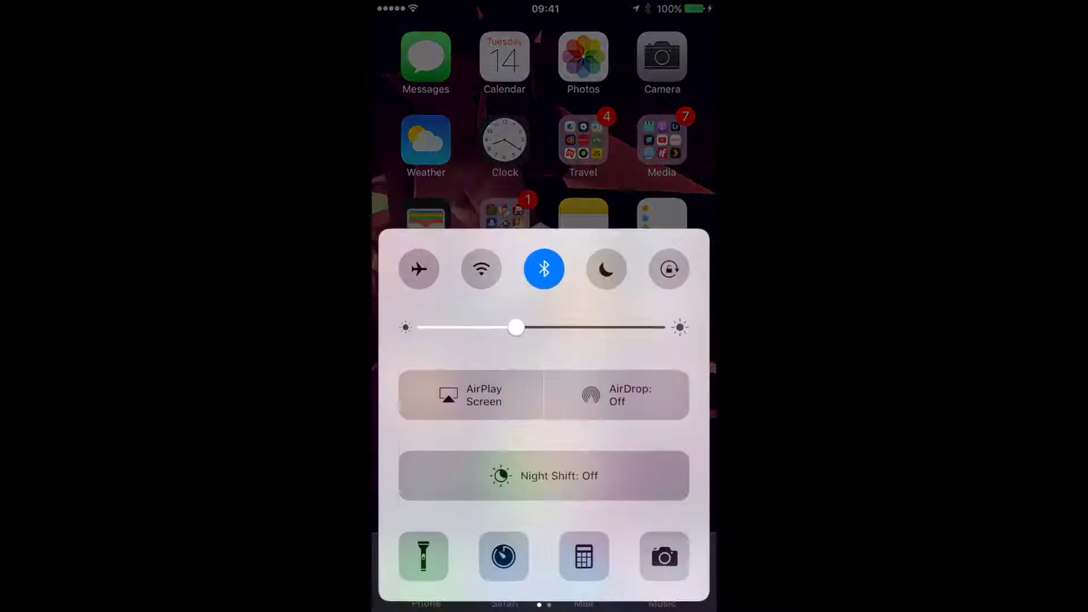
pyautogui.moveTo(663, 383); pyautogui.dragTo(426, 383)
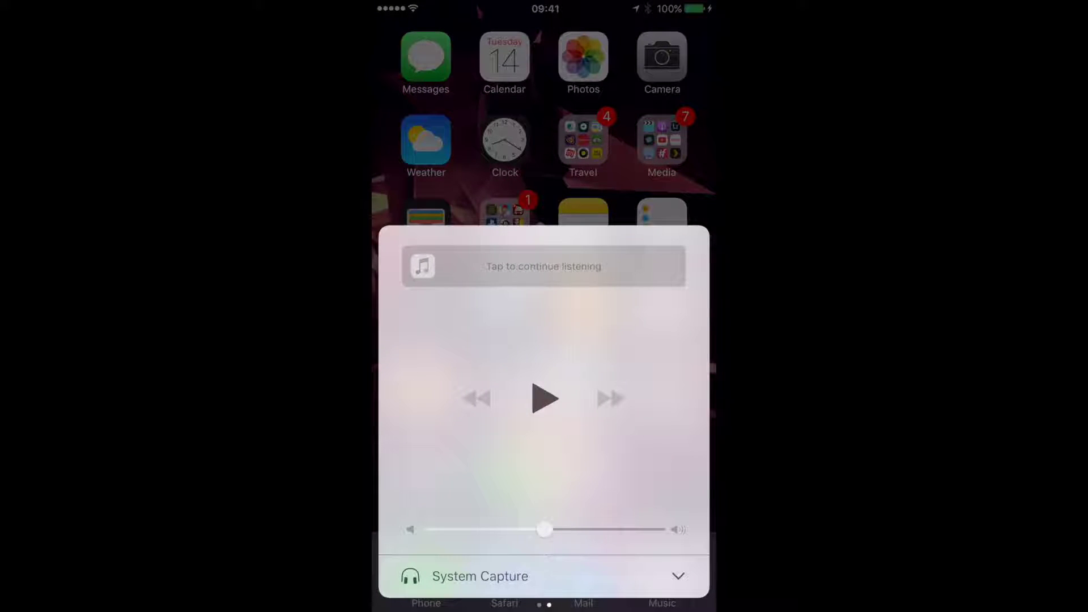
pyautogui.click(544, 575)
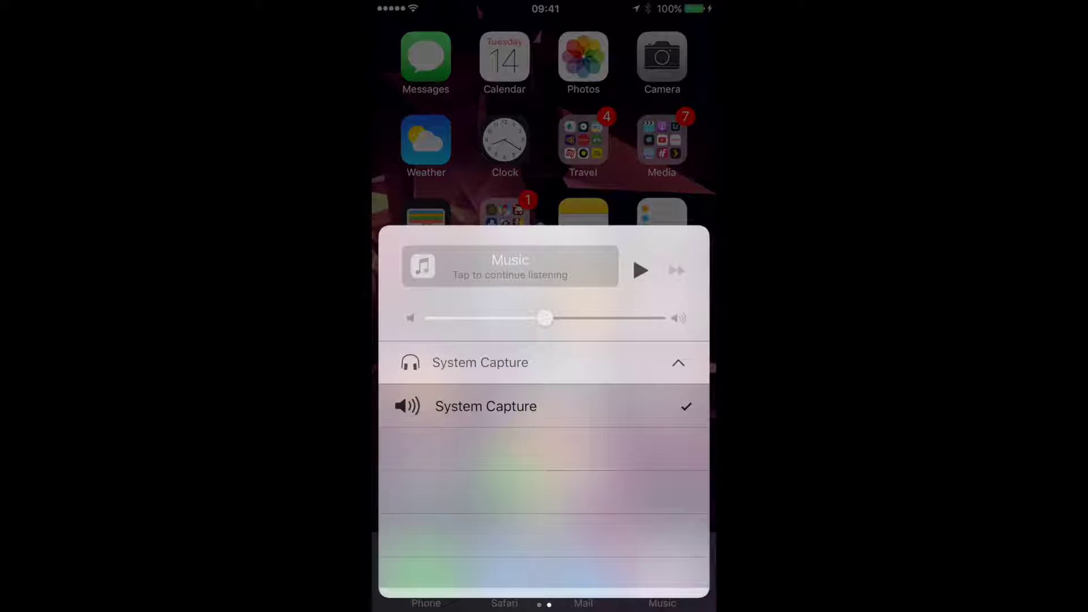
pyautogui.press('super')
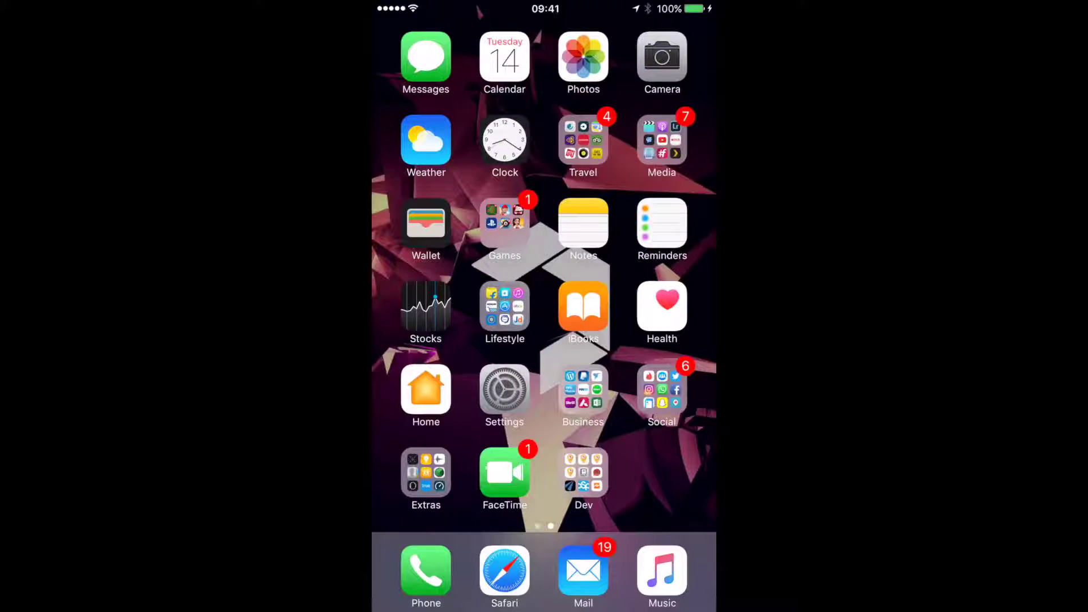
pyautogui.click(426, 57)
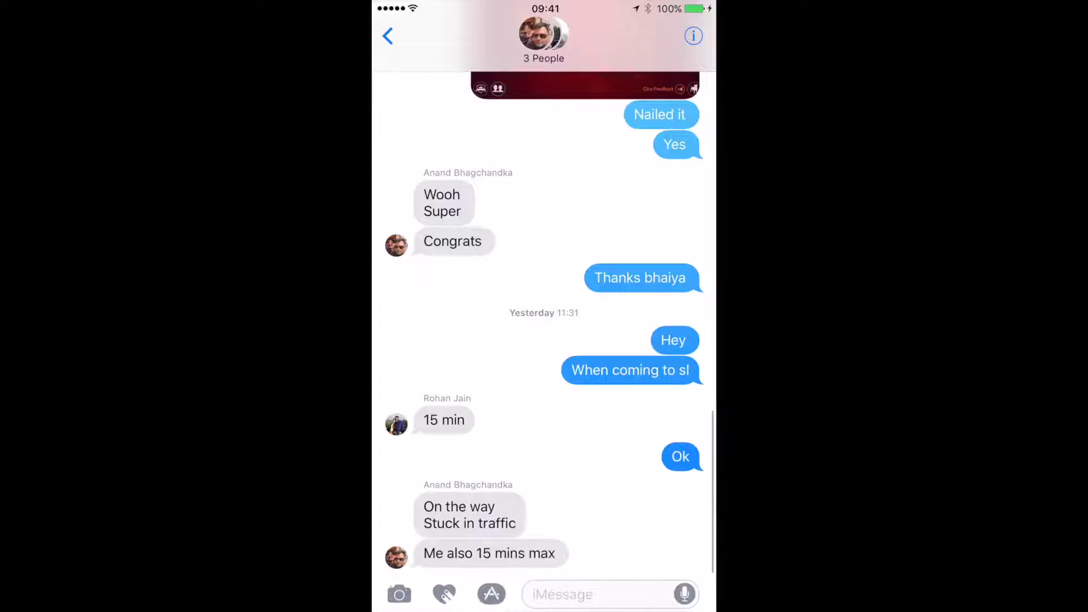
pyautogui.click(445, 594)
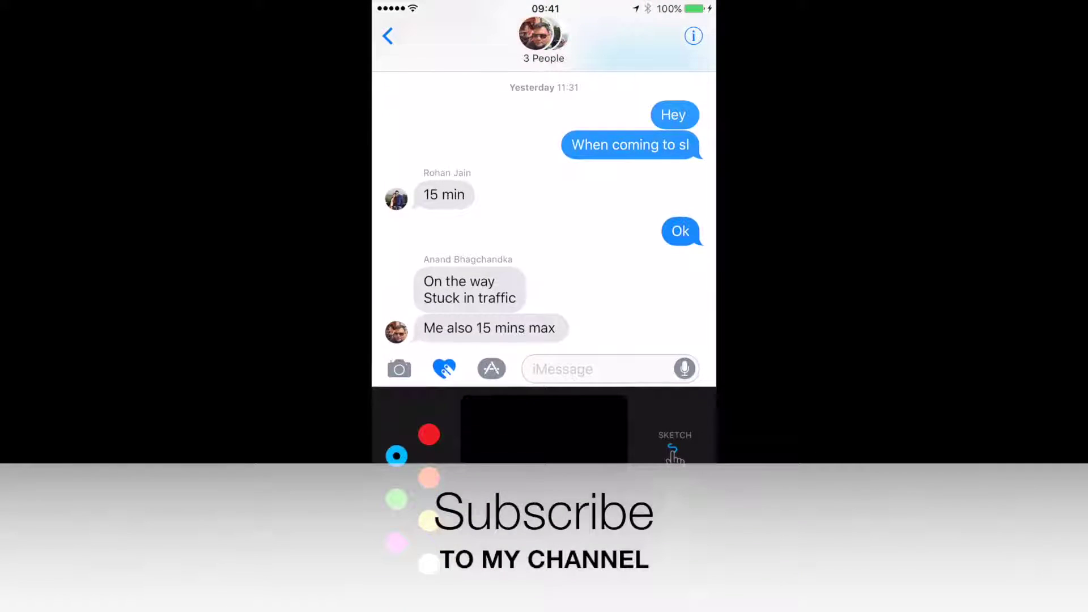